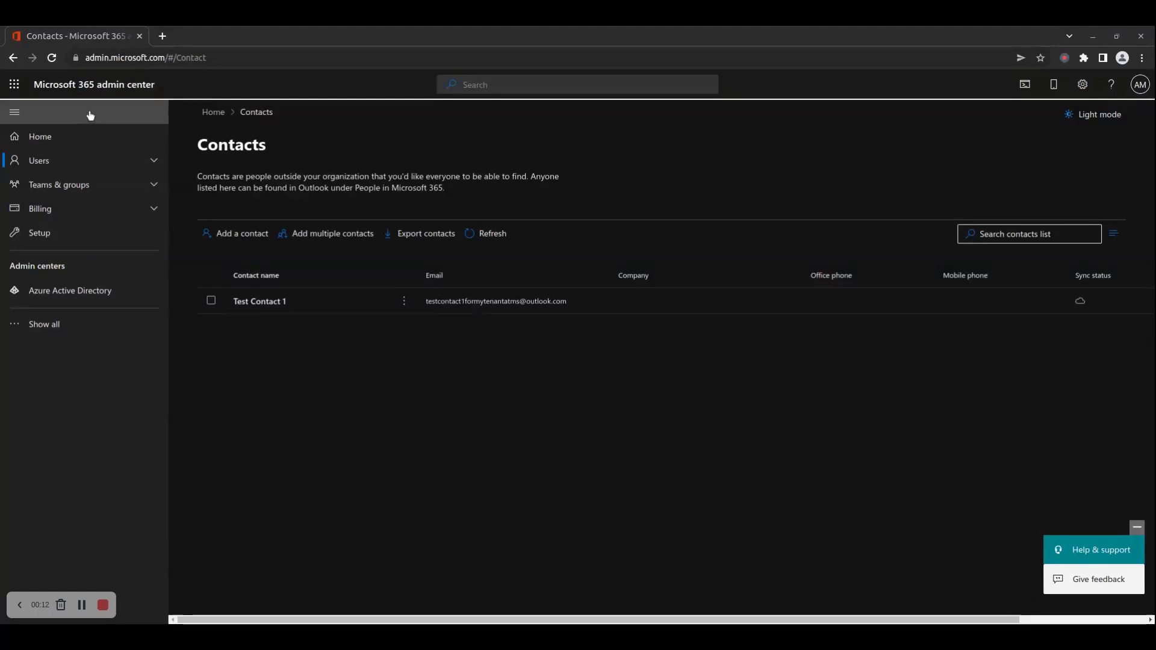
Return from the Contacts list to the admin center home dashboard via the Home item.
left_click(64, 138)
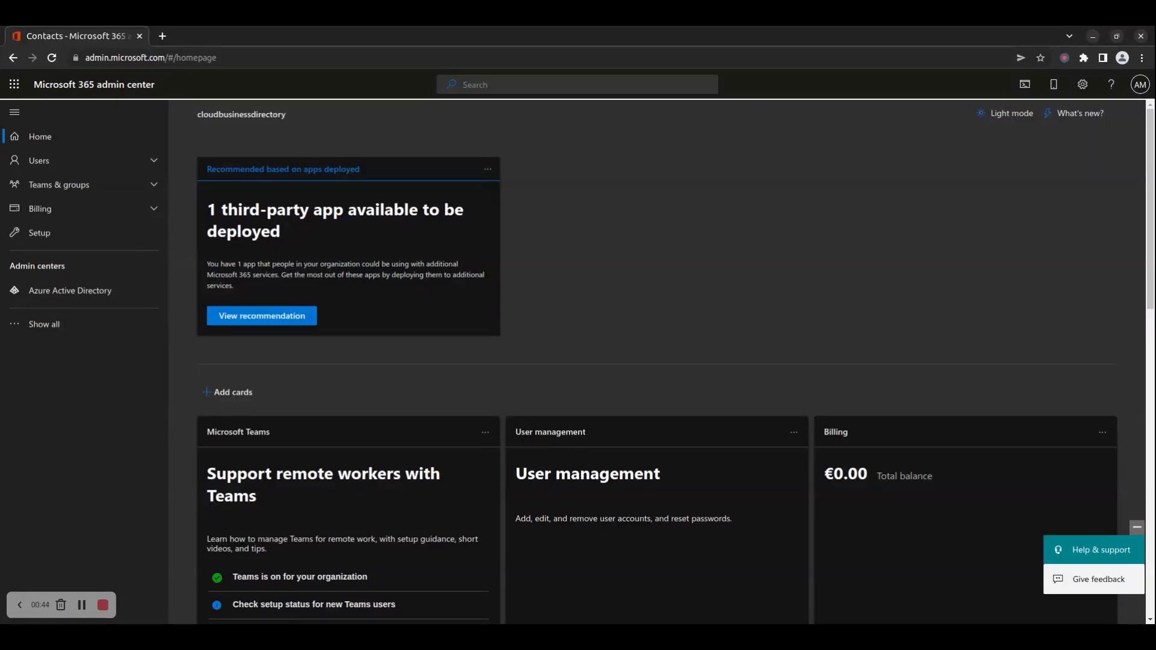
Open Users > Contacts to show the list containing only Test Contact 1.
left_click_drag(156, 84, 35, 84)
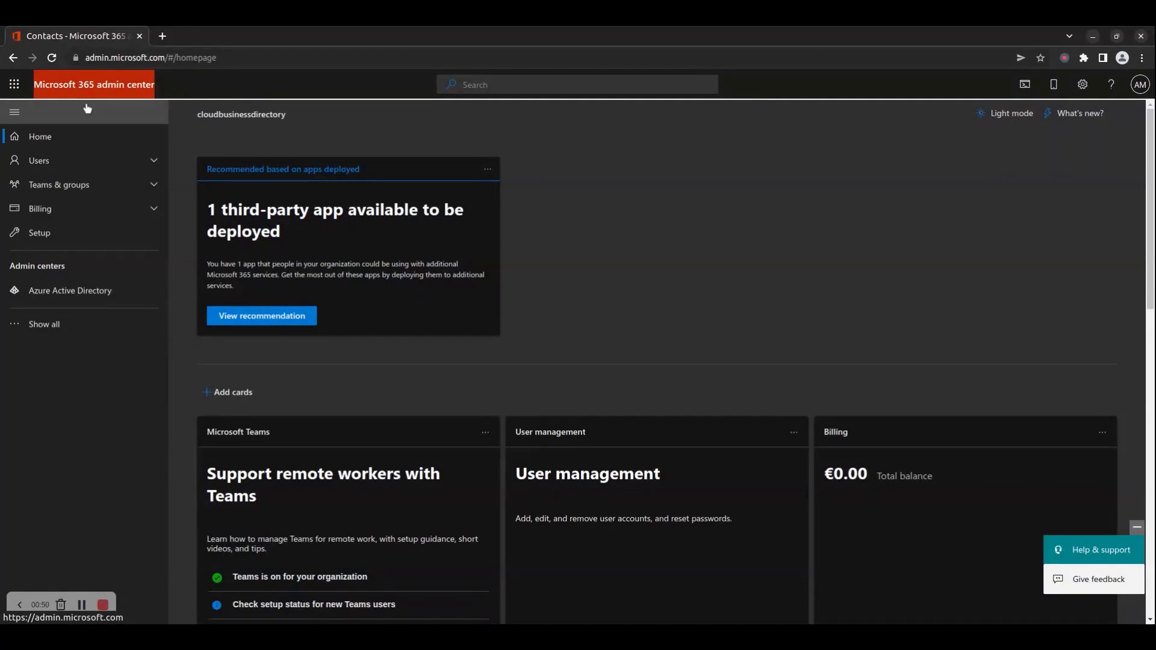
left_click(81, 160)
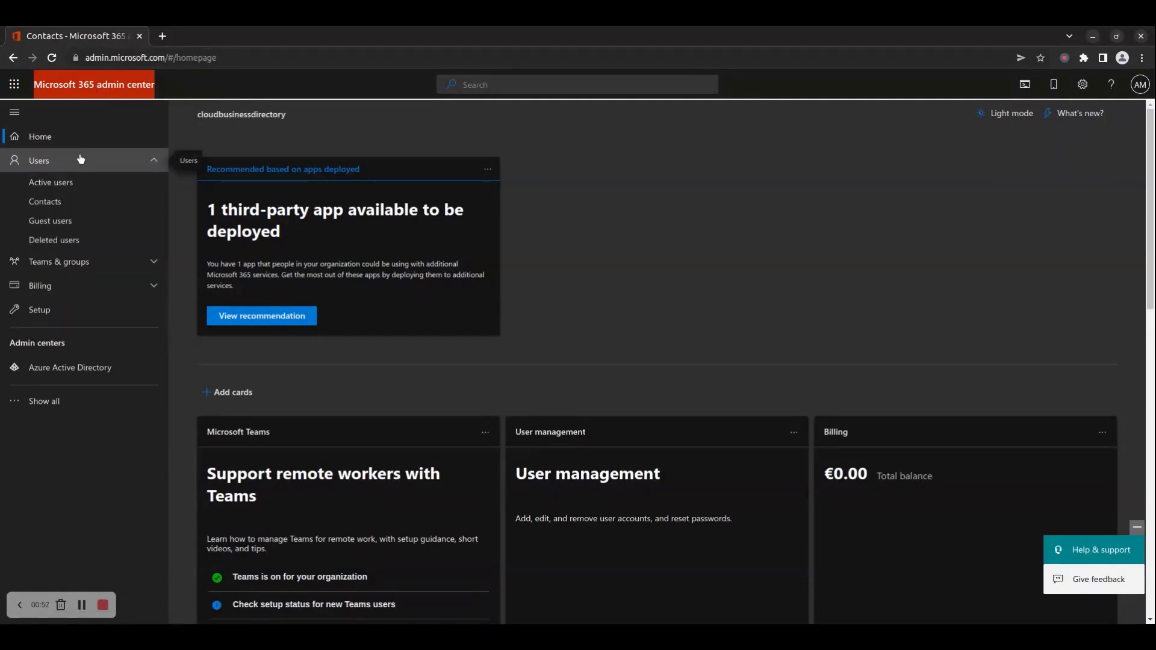
left_click(72, 203)
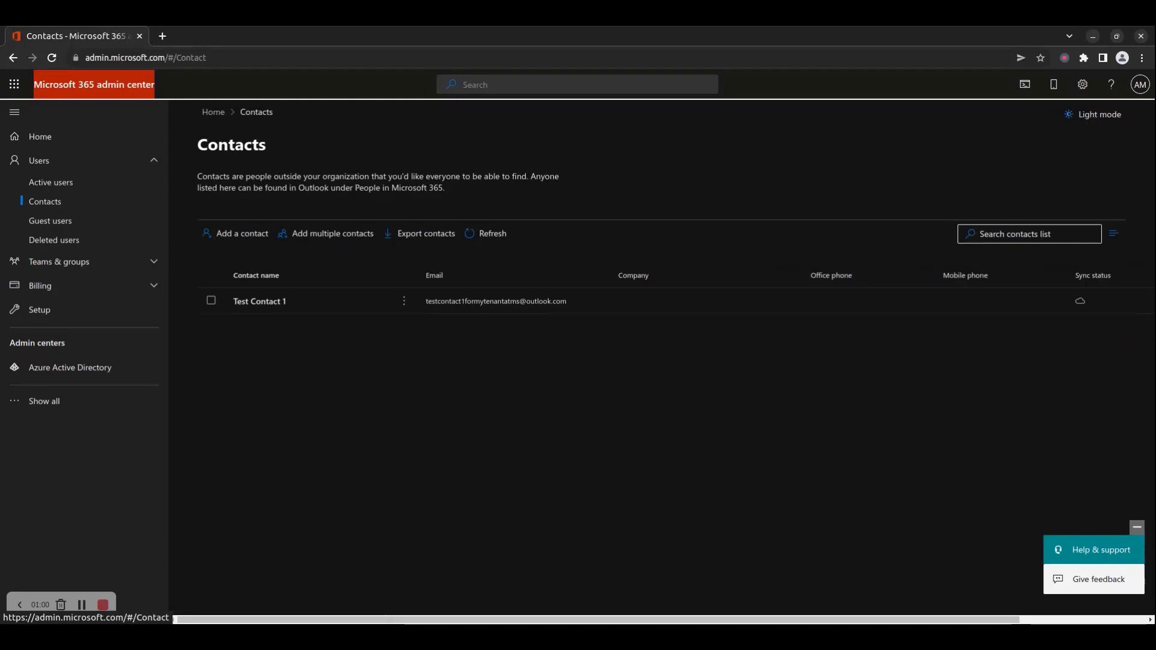
left_click(242, 233)
left_click(855, 191)
type("George")
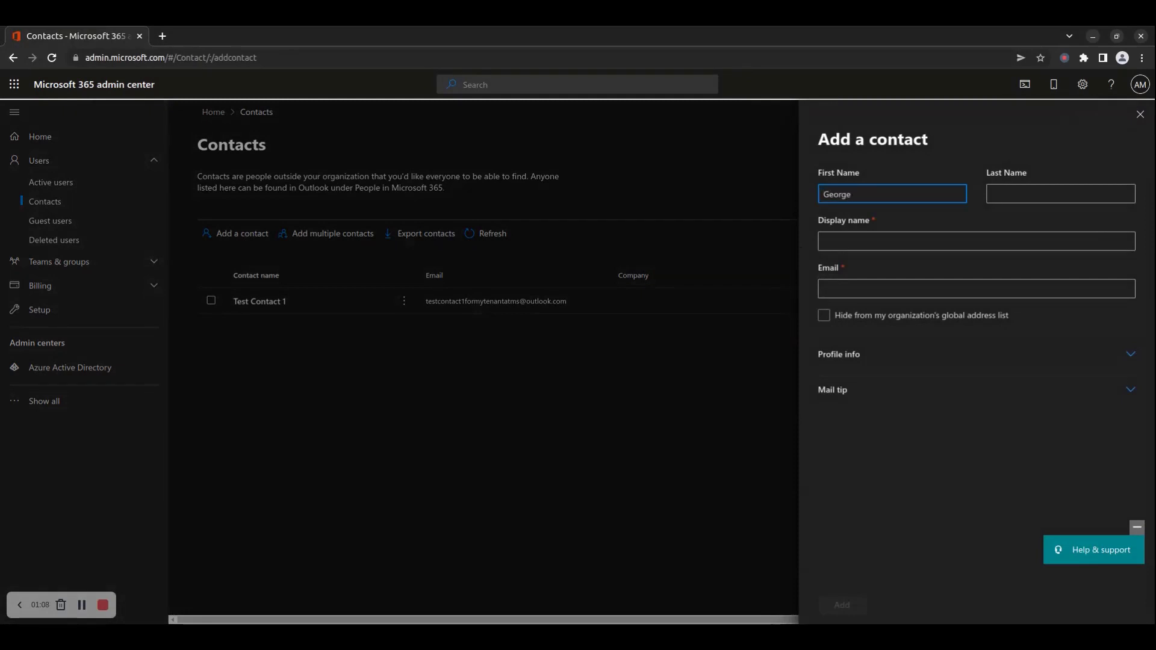
key("Tab")
type("Wash")
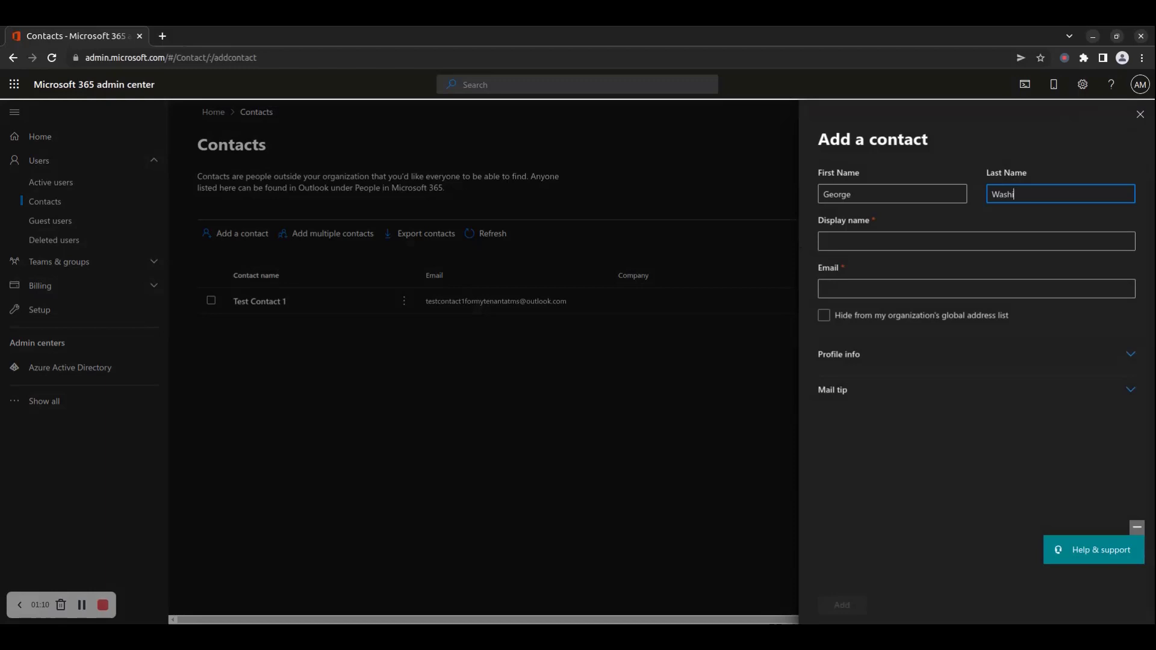
type("ngton")
key("Tab")
key("Tab")
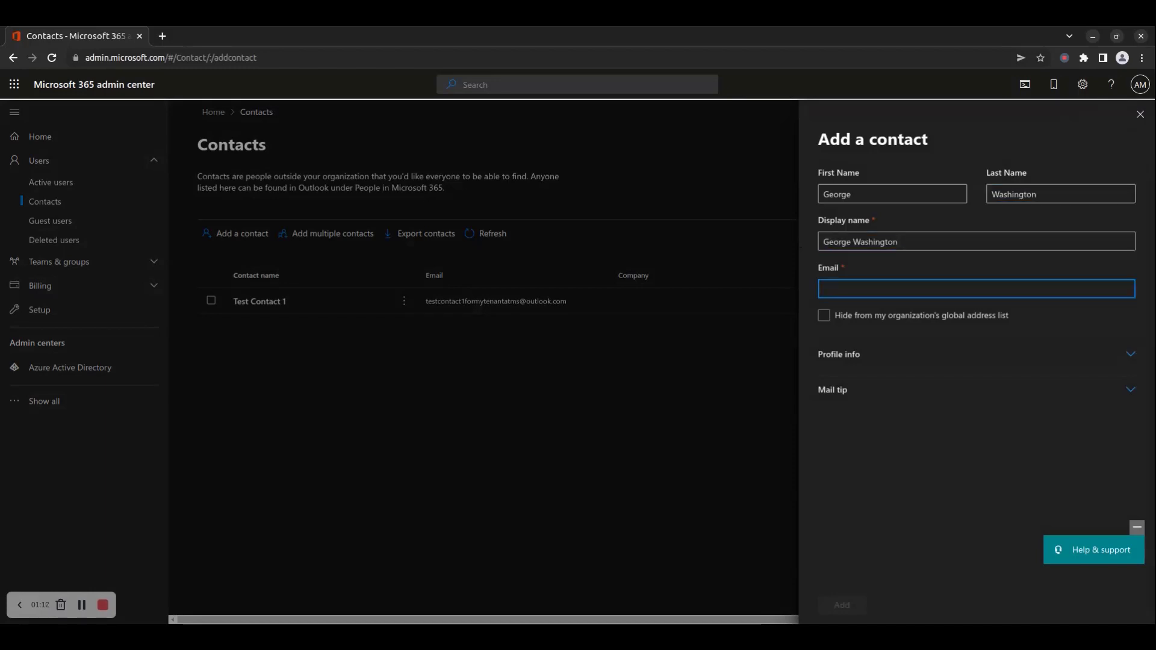
type("g.washington@g")
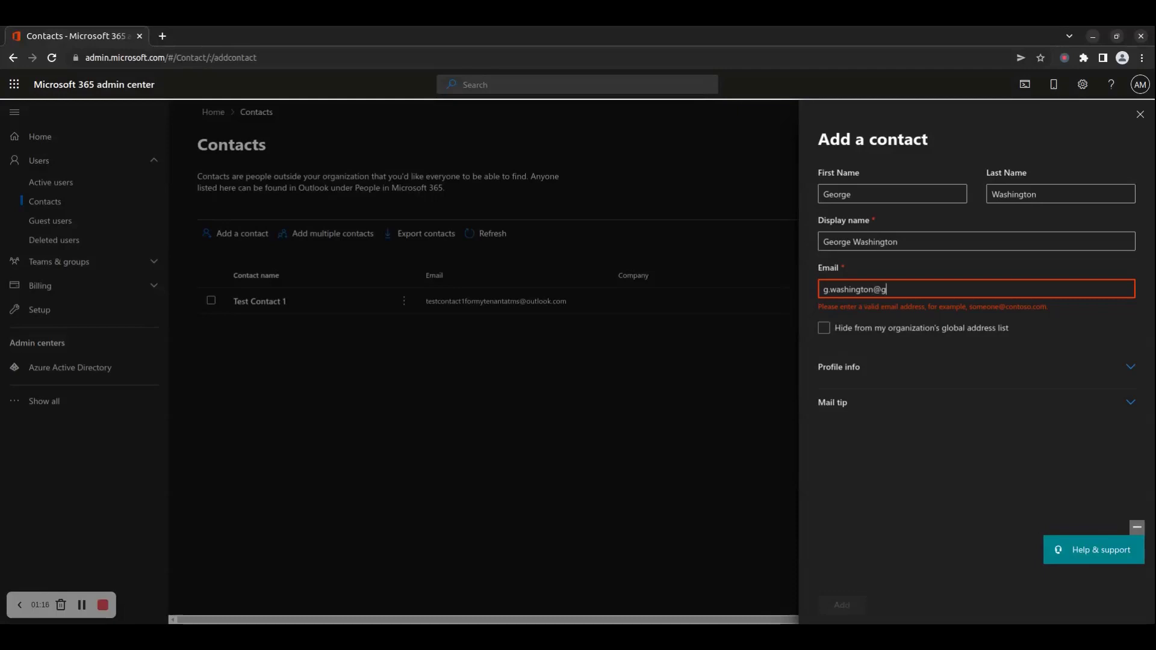
type(".com")
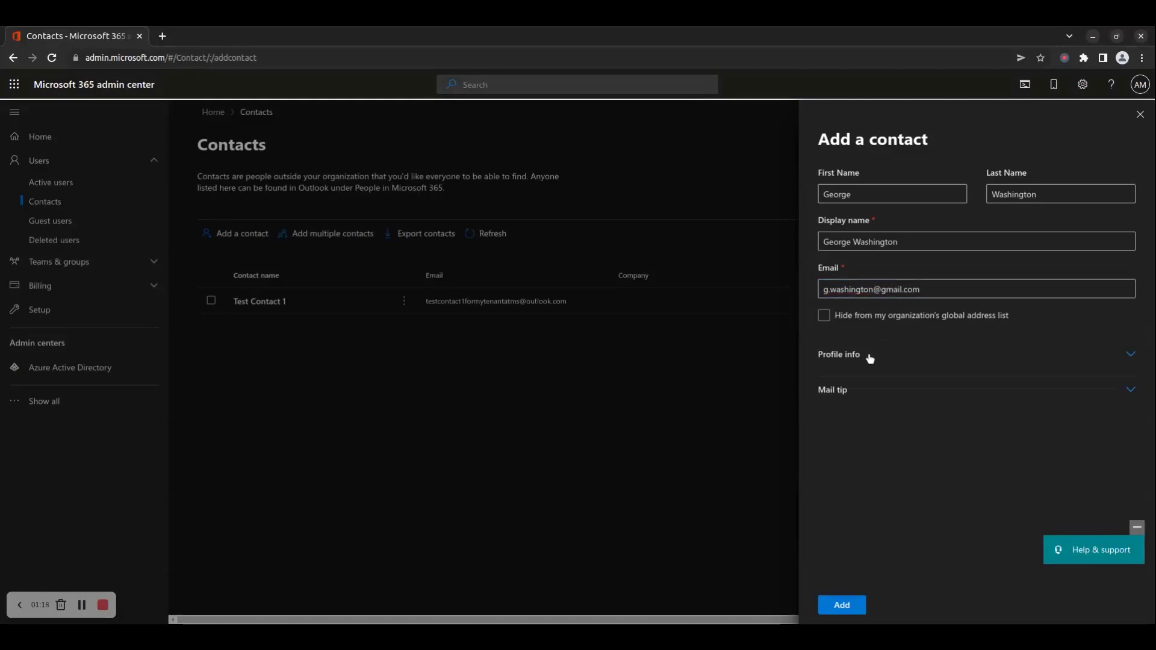
Add the George Washington contact and close the confirmation panel.
left_click(870, 356)
scroll(930, 479, "down", 2)
scroll(933, 479, "up", 2)
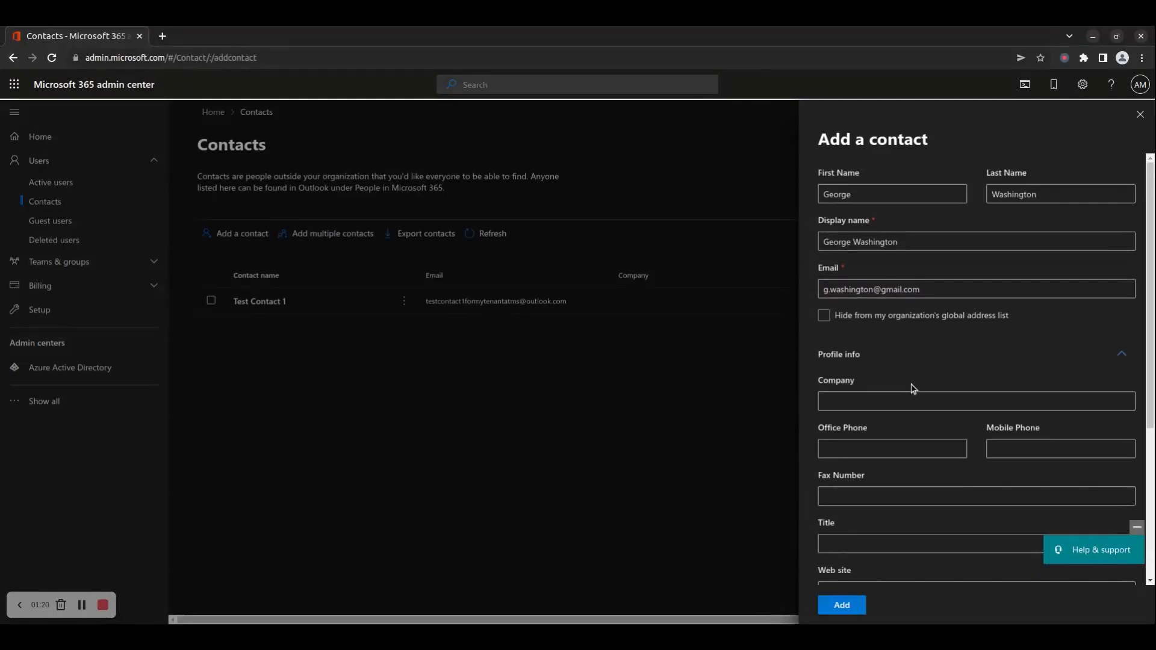
left_click(888, 362)
left_click(852, 391)
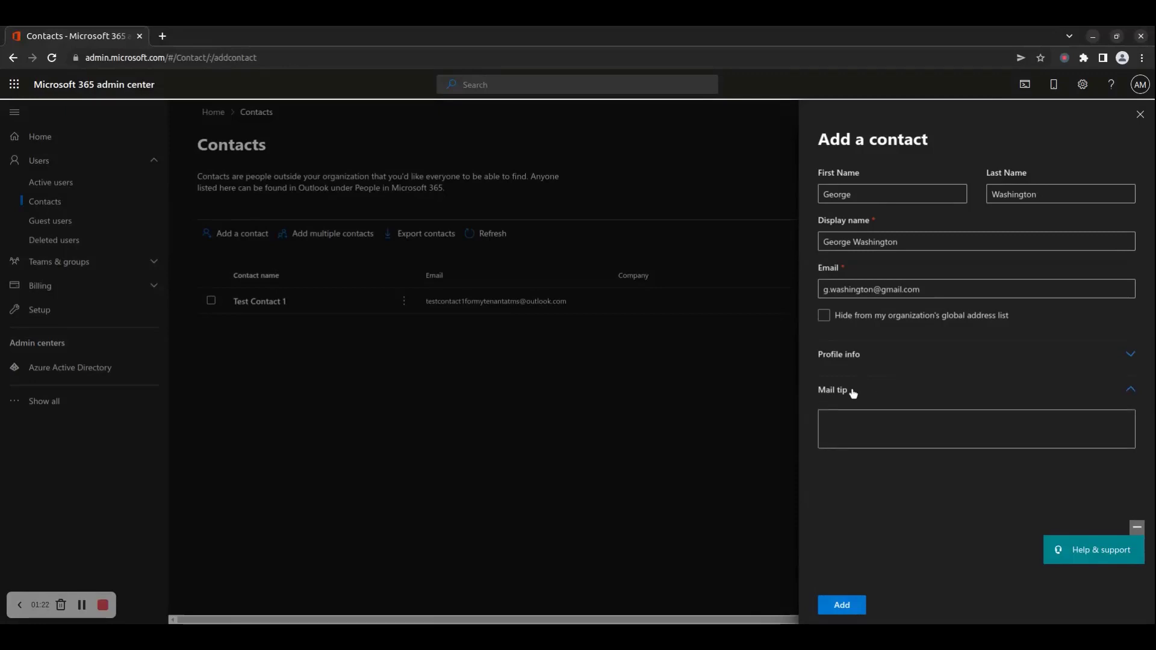
left_click(842, 606)
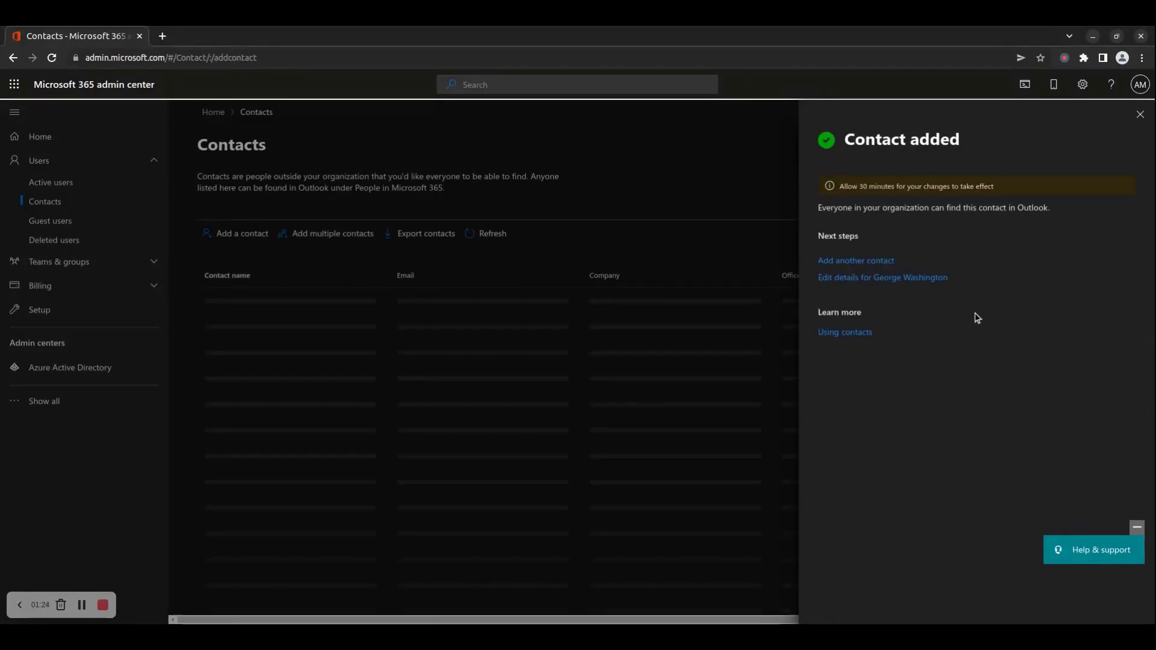
mouse_move(858, 185)
left_mouse_down()
mouse_move(1001, 185)
mouse_move(819, 207)
left_mouse_up()
left_click(1060, 216)
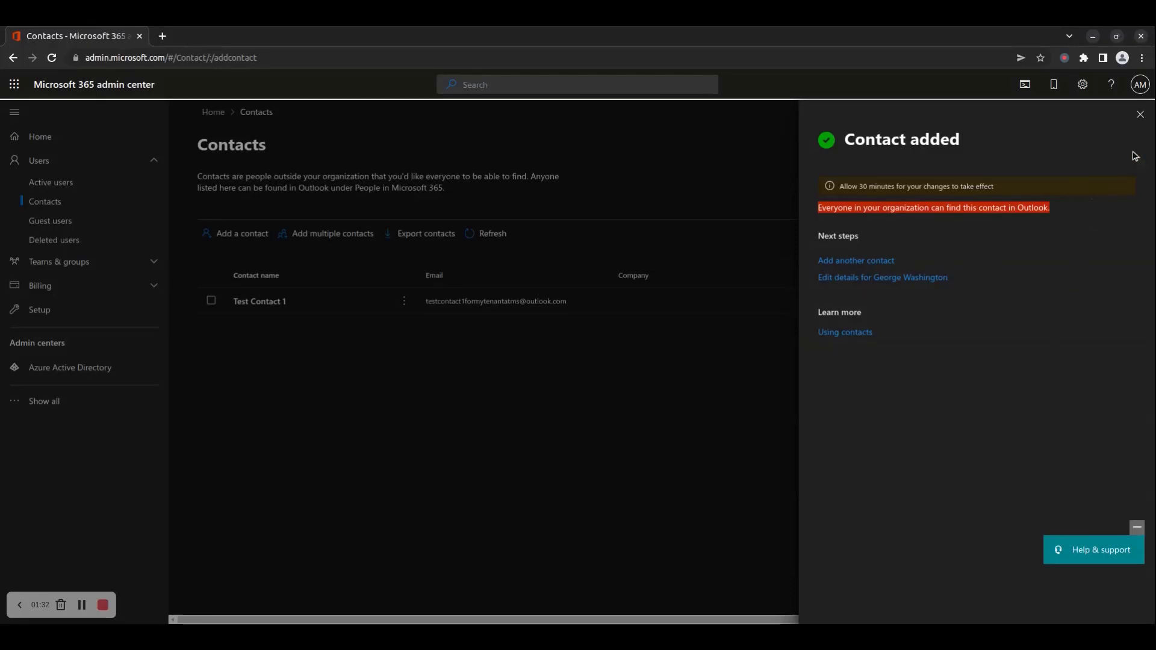
left_click(1140, 115)
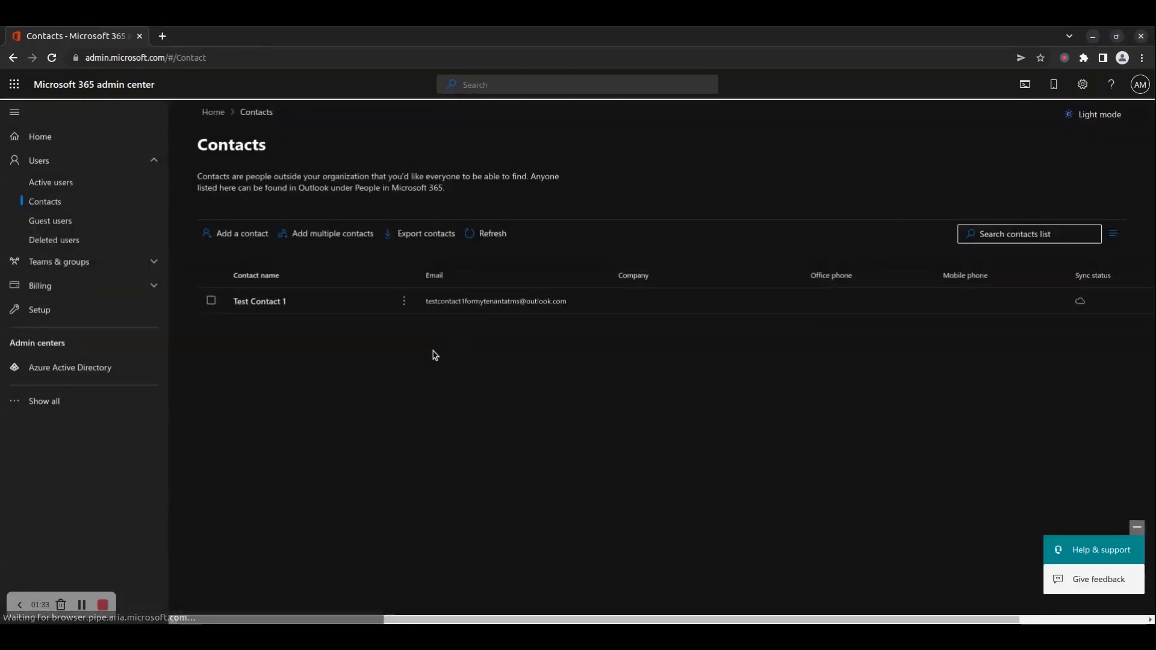
Refresh the list, select George Washington, and close his edit panel unchanged.
left_click(489, 234)
left_click(488, 234)
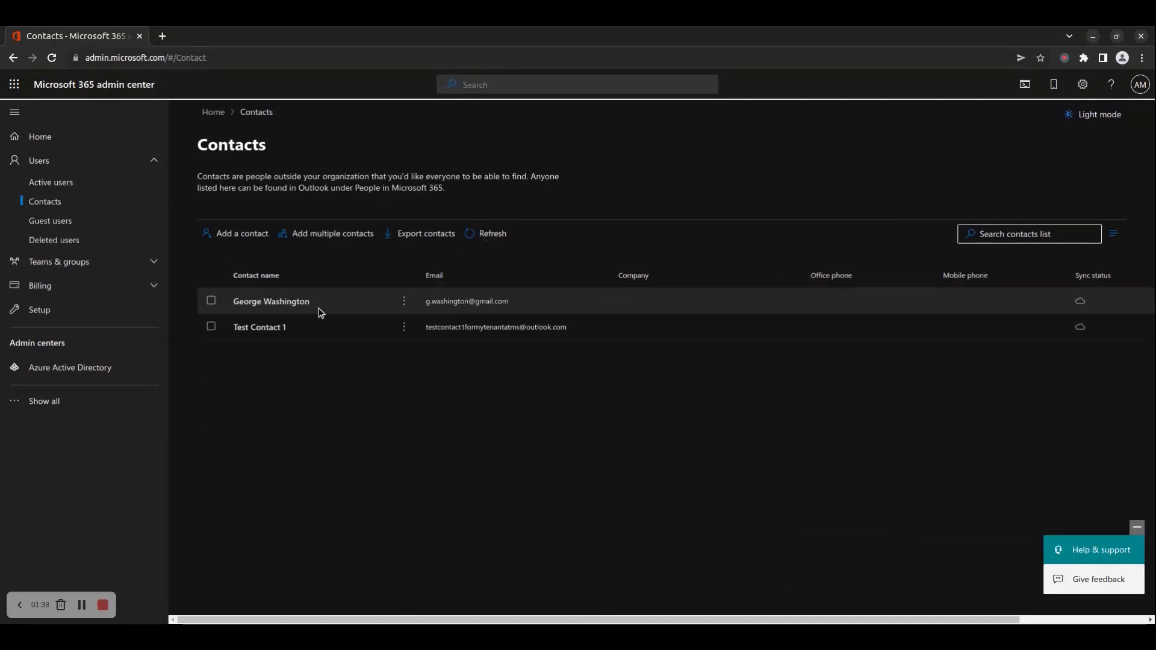
left_click(211, 301)
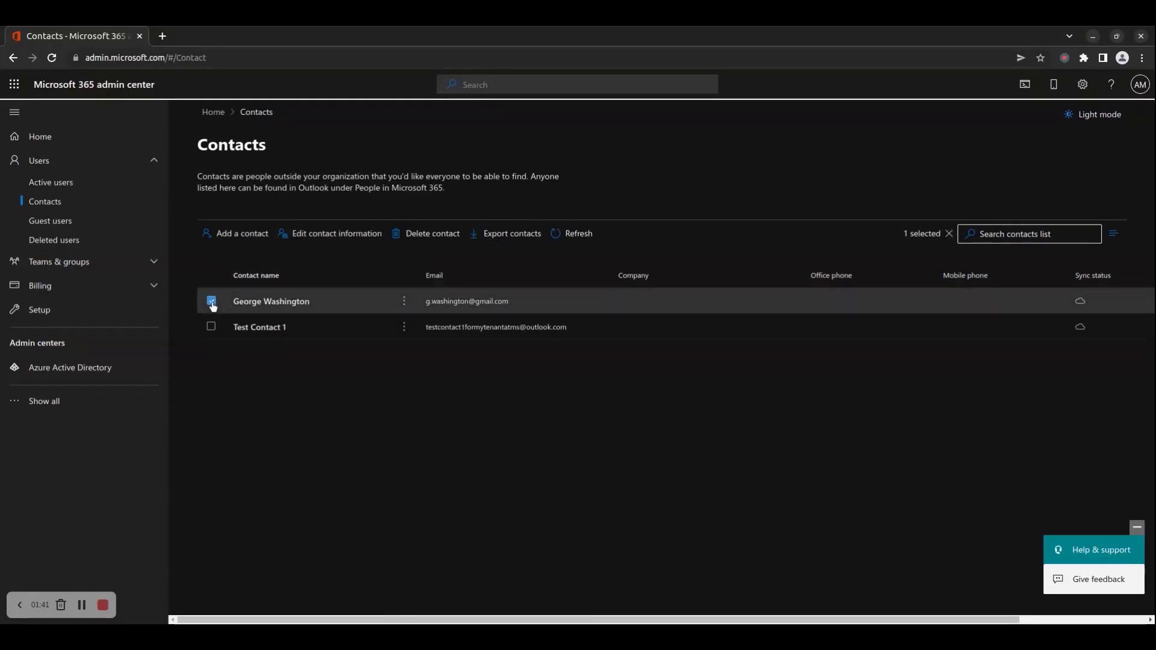
left_click(331, 235)
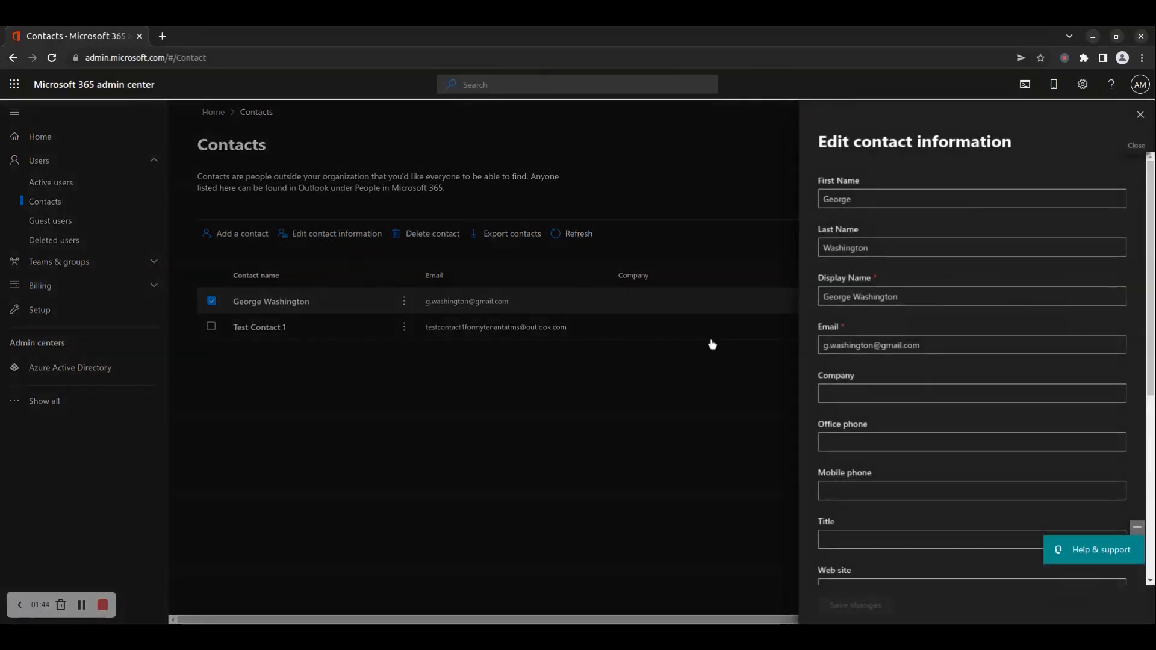
scroll(913, 389, "down", 5)
scroll(921, 416, "up", 5)
left_click(1140, 114)
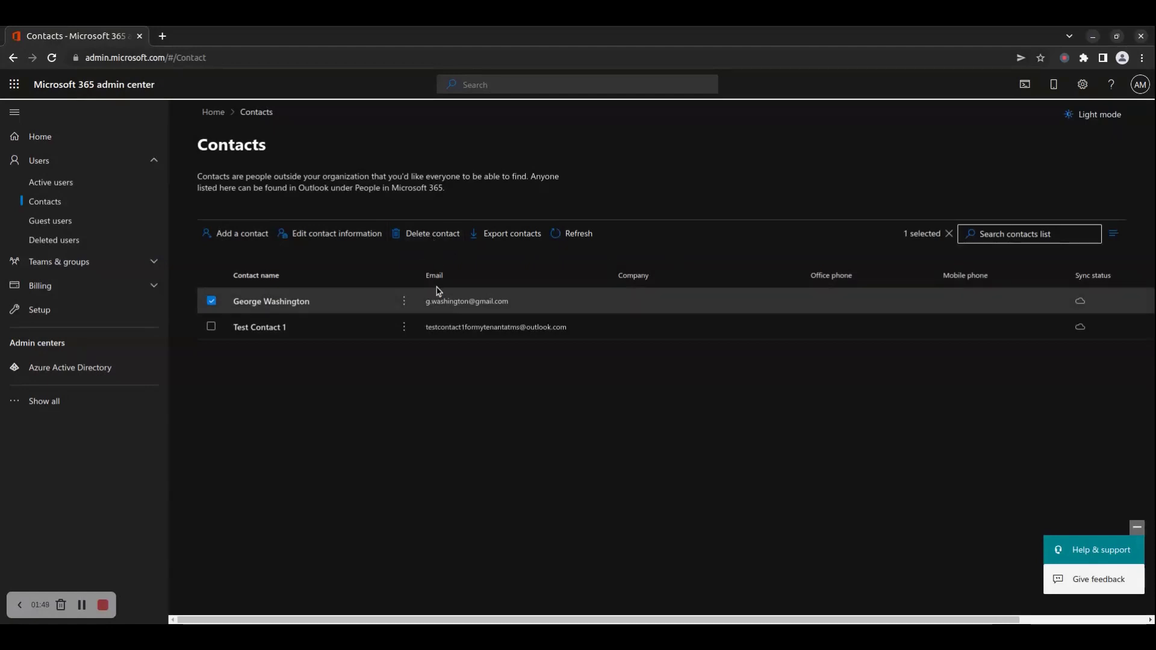
Cancel the deletion prompt for George Washington and deselect him.
left_click(432, 233)
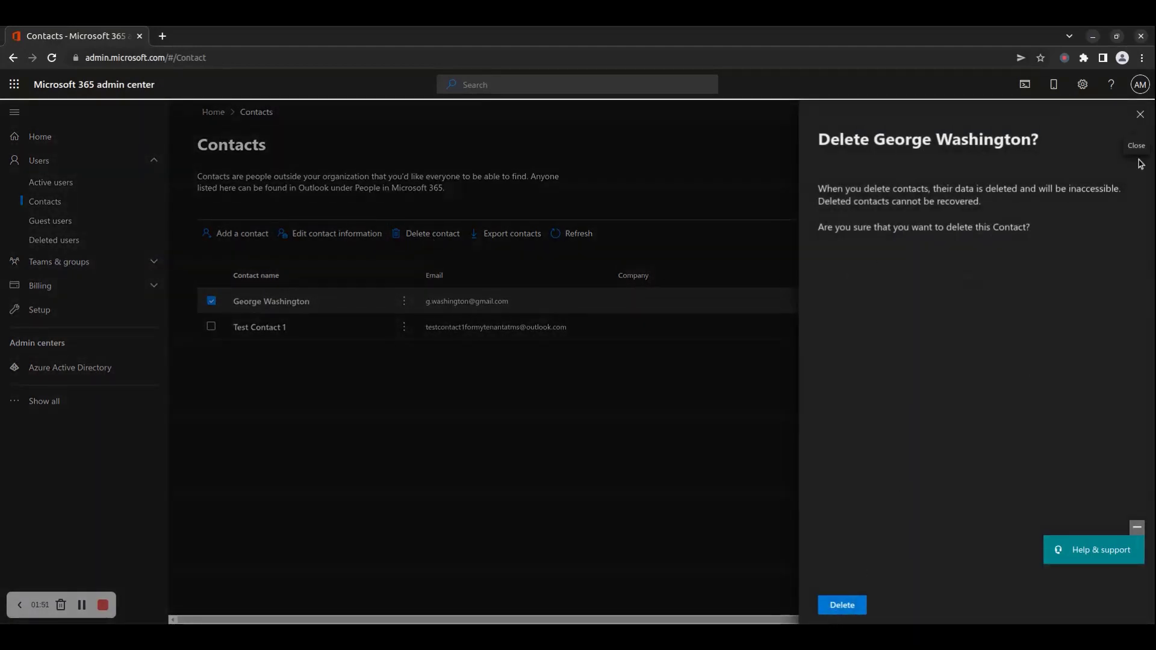
left_click(1140, 114)
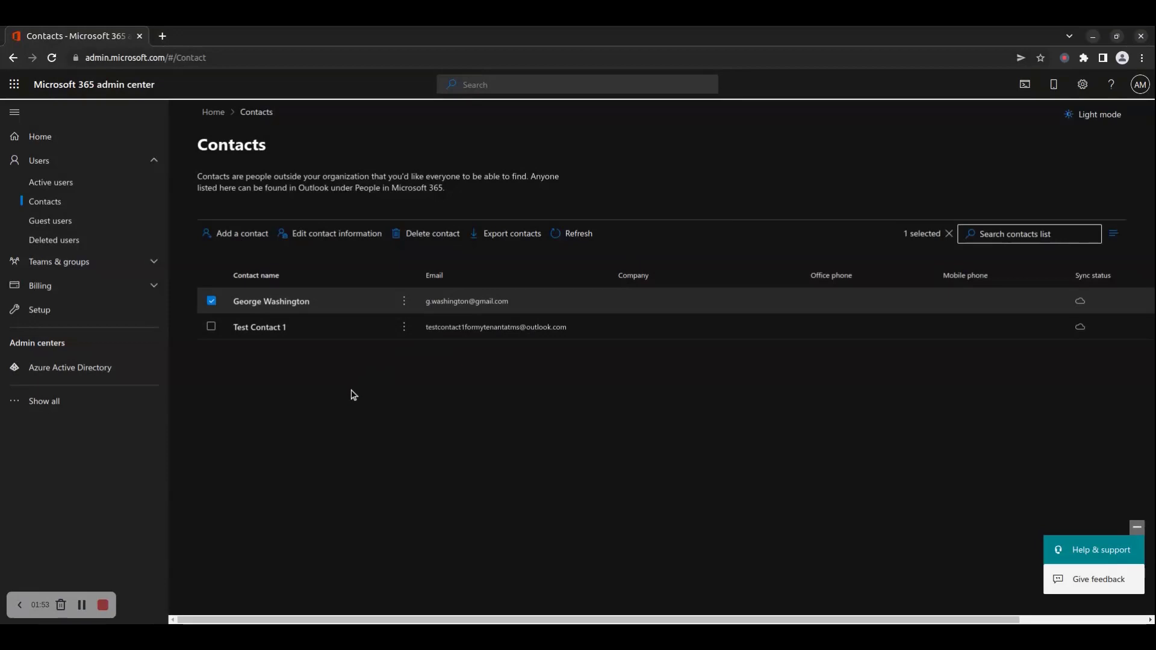
left_click(210, 301)
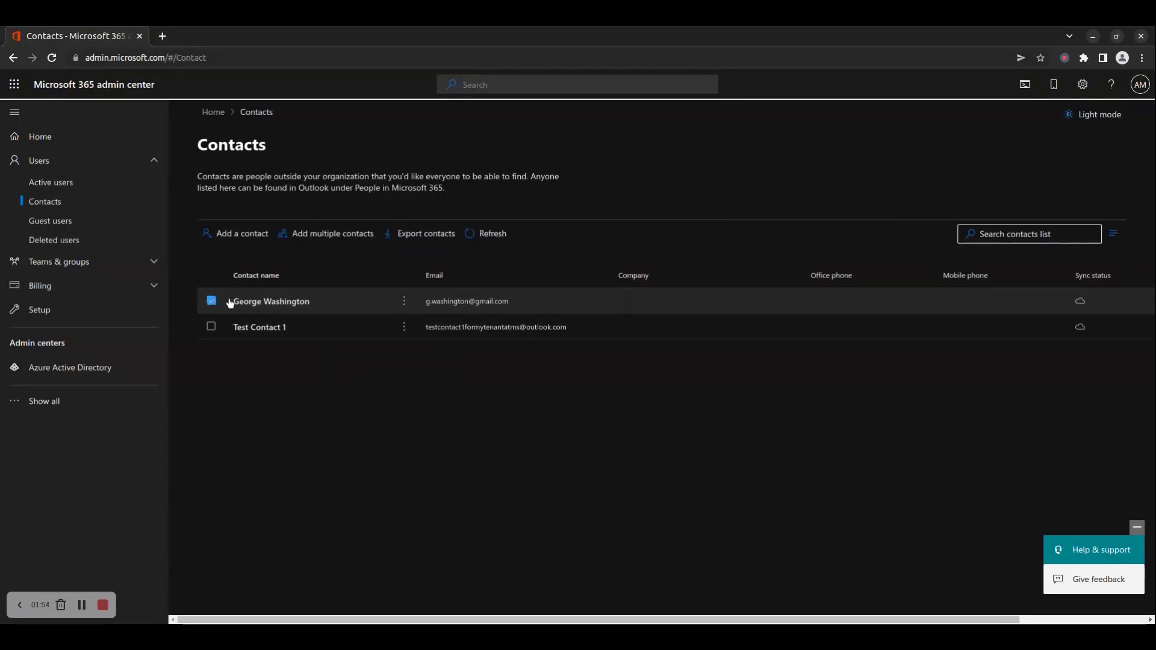
Download the CSV template with headers and sample contact info from Add multiple contacts.
left_click(312, 235)
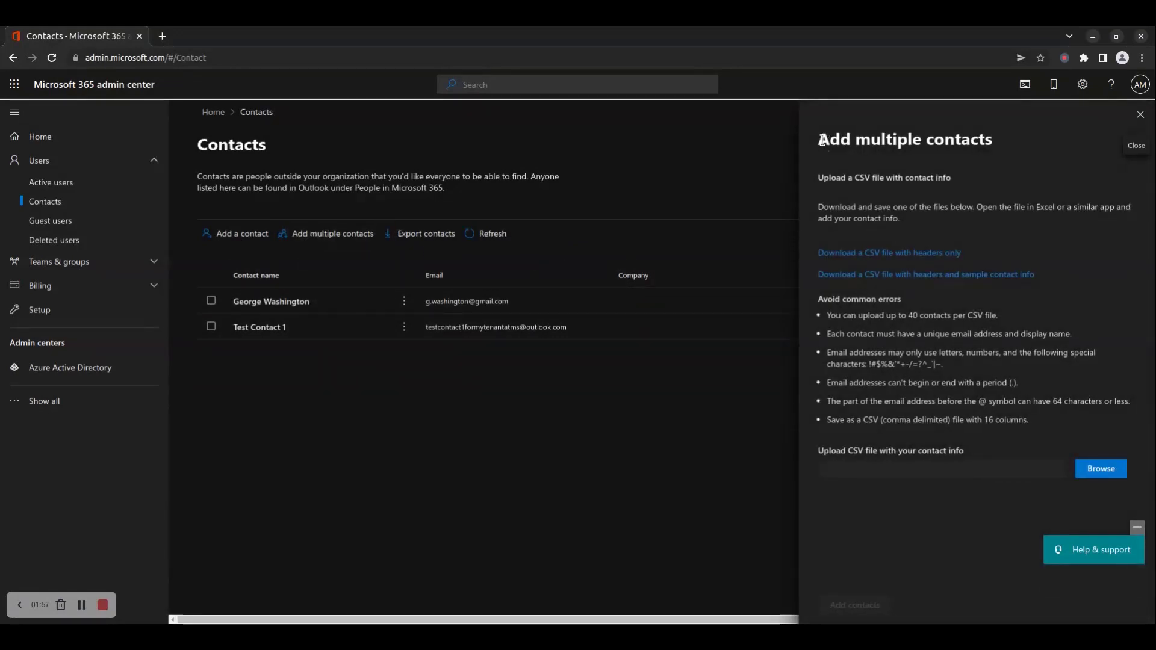
left_click_drag(818, 139, 994, 140)
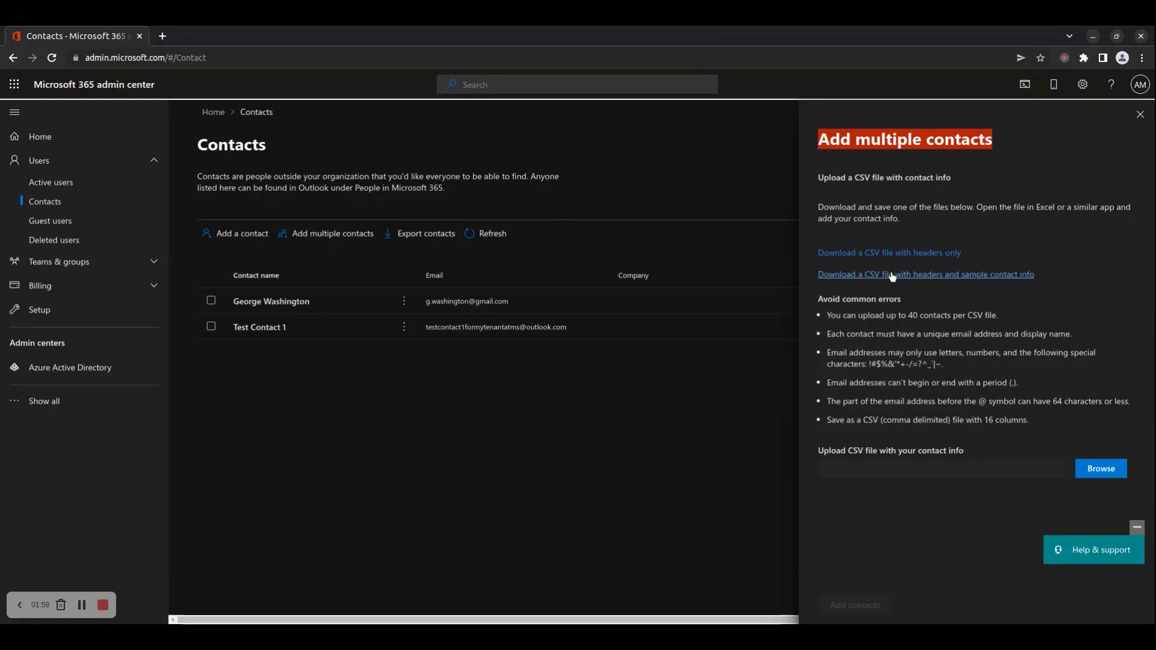
left_click_drag(1035, 275, 829, 276)
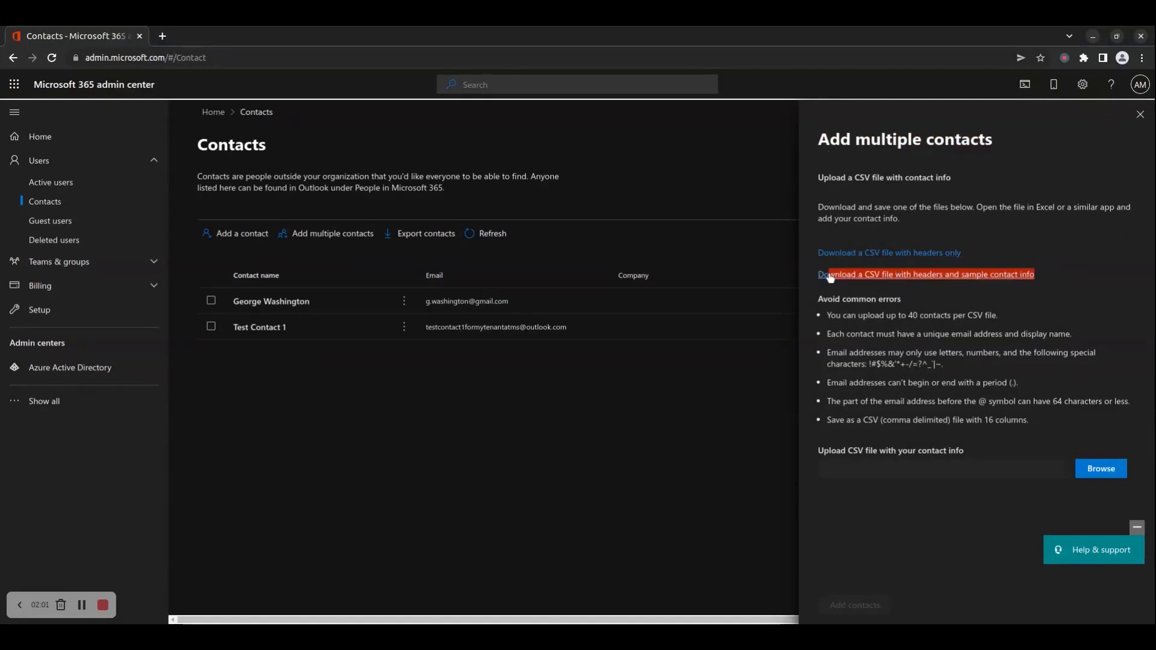
left_click(870, 278)
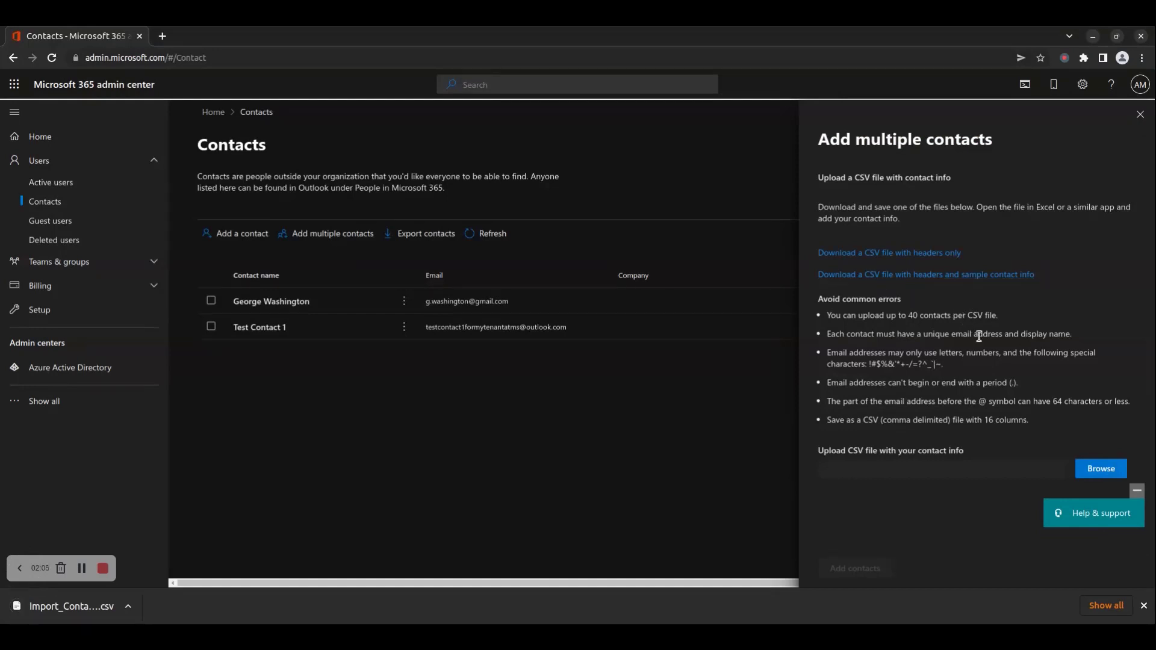
left_click(1144, 606)
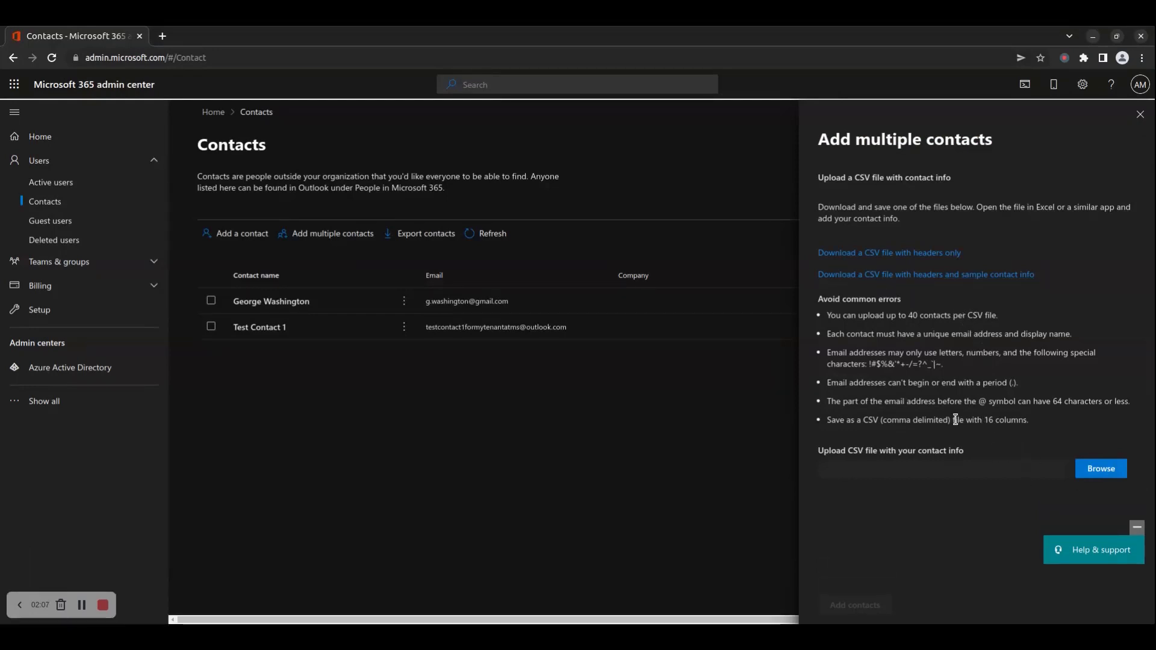
Import Import_Contact_Sample.csv, adding 2 contacts, and close the confirmation.
left_click_drag(988, 457, 820, 453)
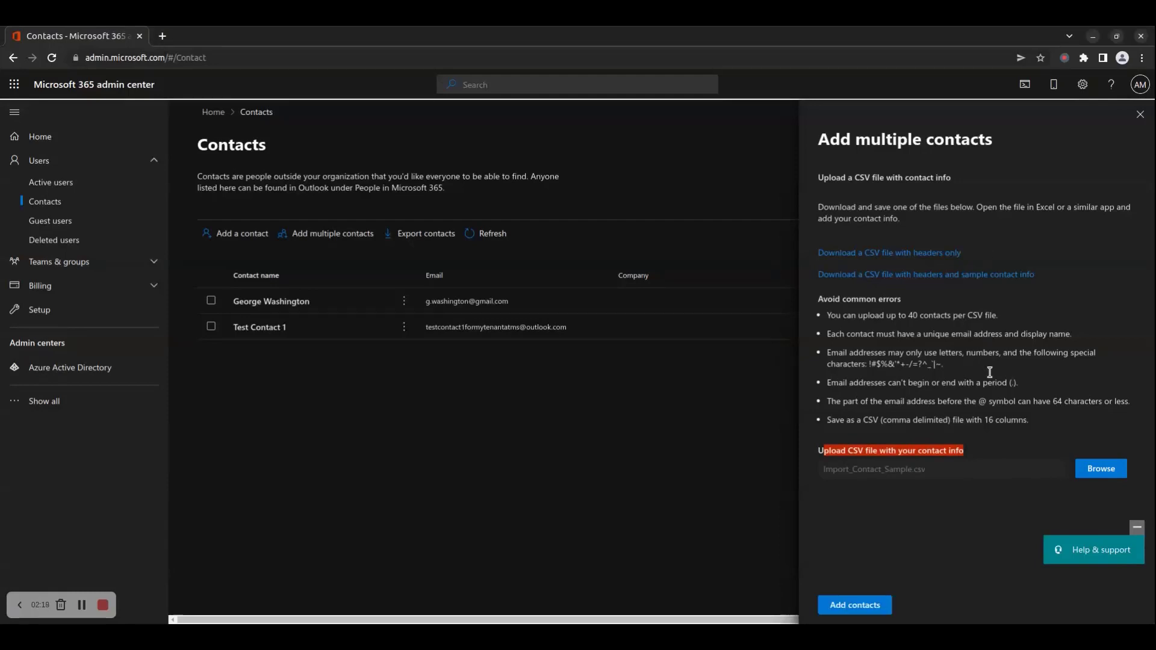
left_click(868, 539)
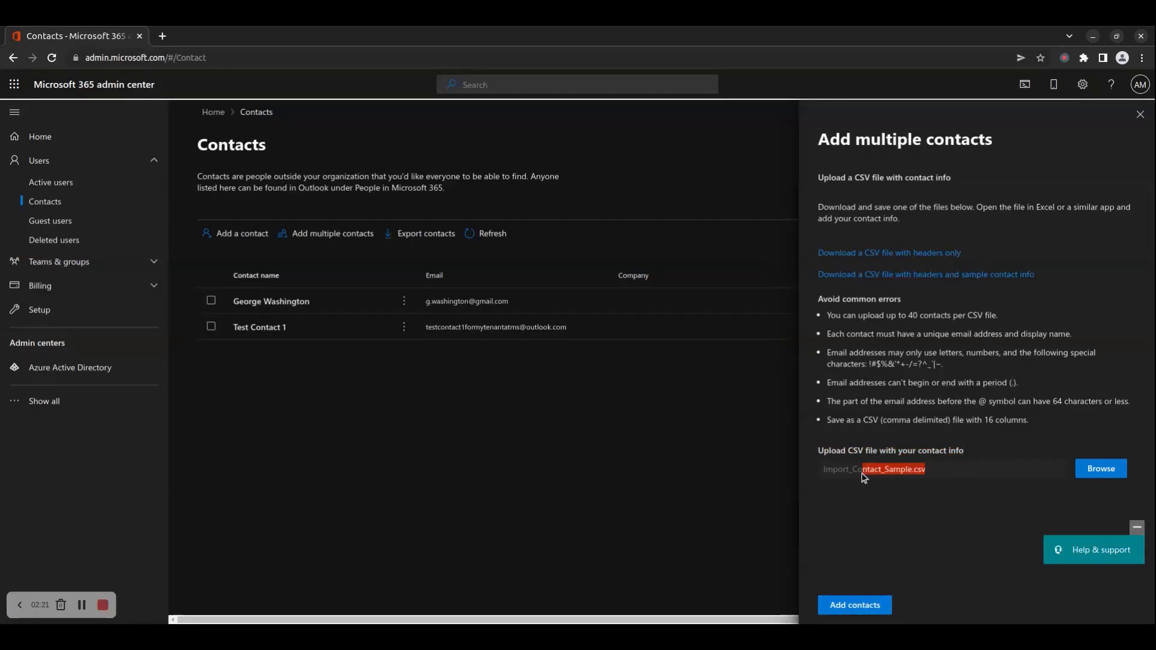
left_click(855, 605)
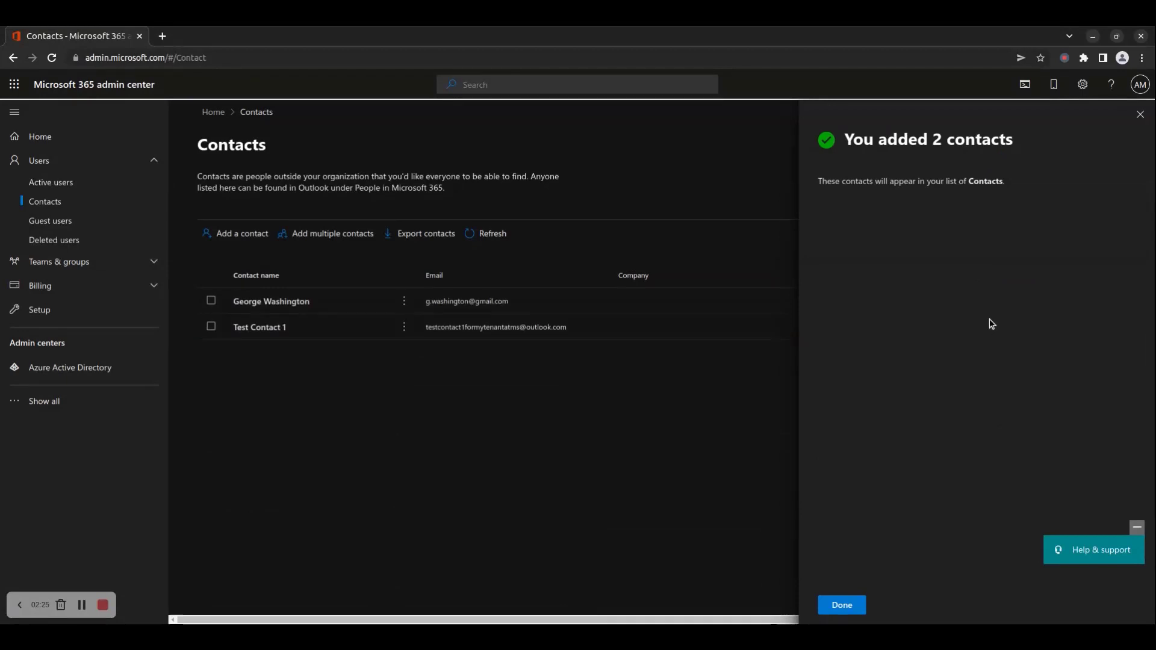
left_click_drag(872, 185, 1044, 194)
left_click(841, 605)
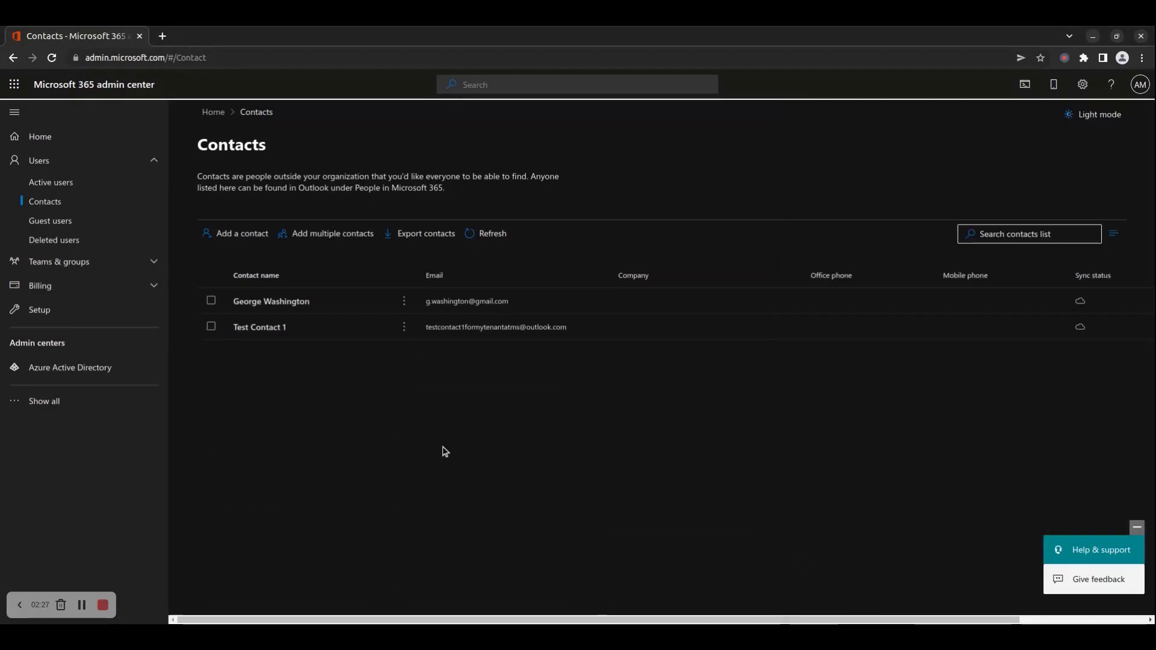
left_click(485, 234)
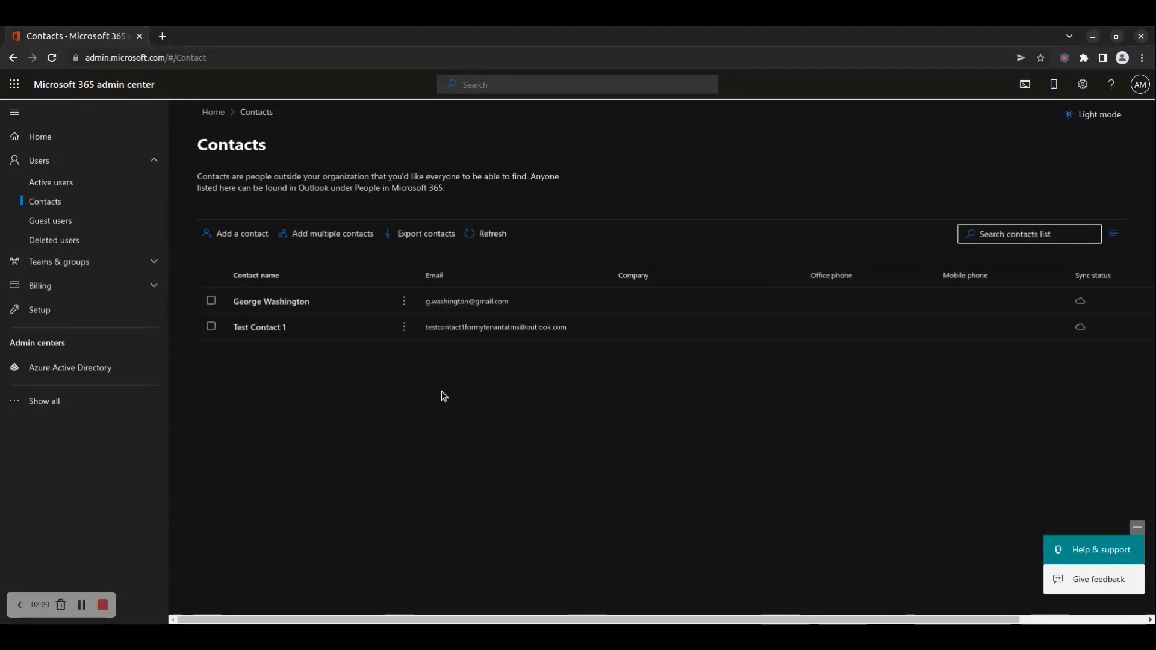
left_click(493, 236)
left_click(493, 234)
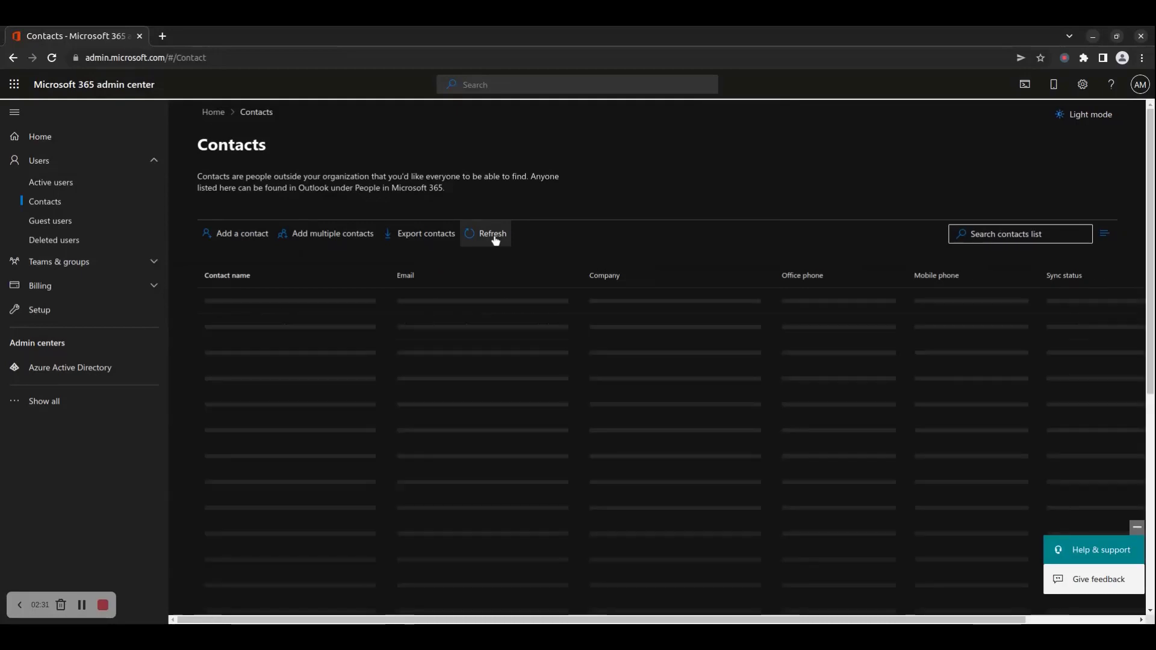
left_click(493, 234)
left_click(492, 234)
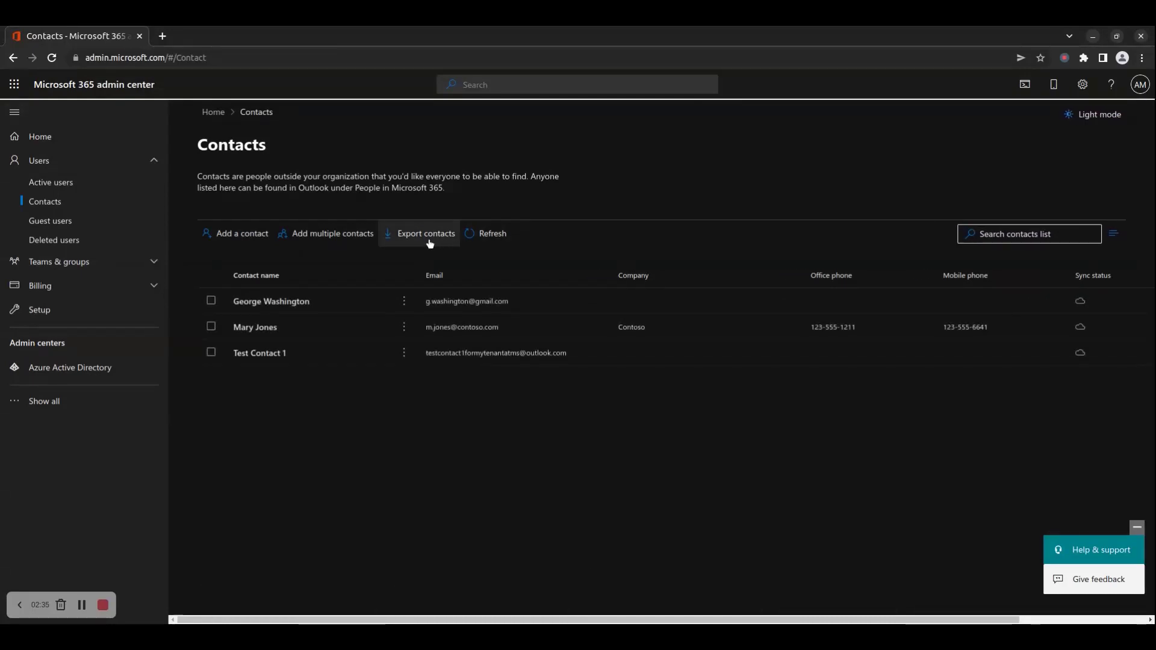
left_click(492, 235)
left_click(427, 237)
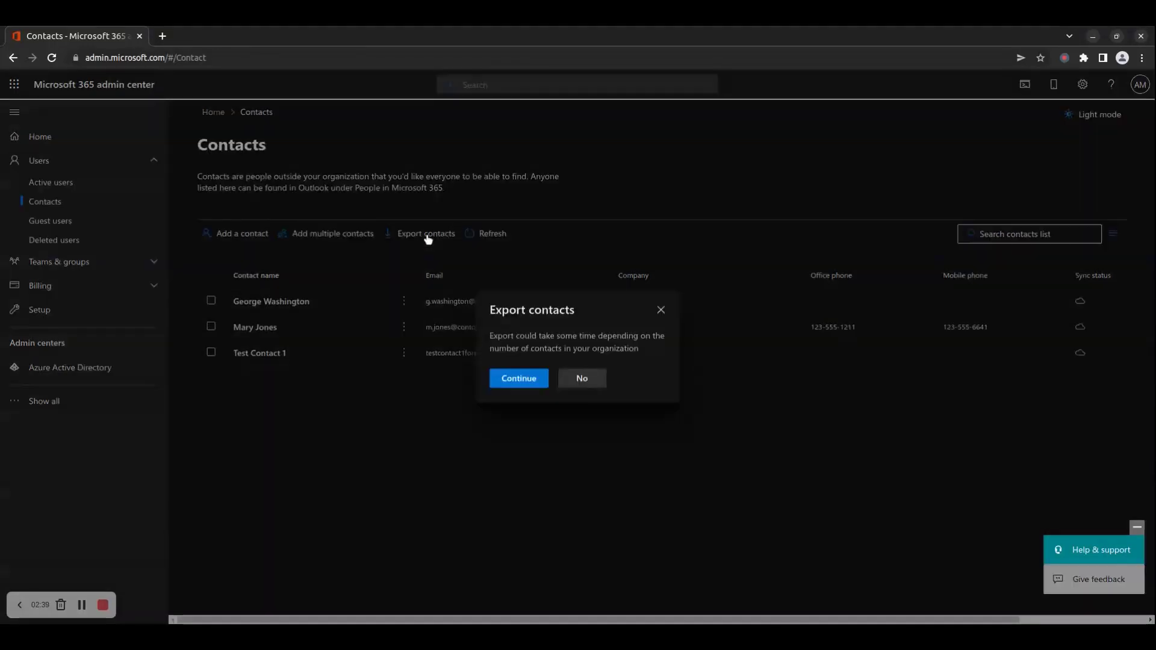
left_click(518, 378)
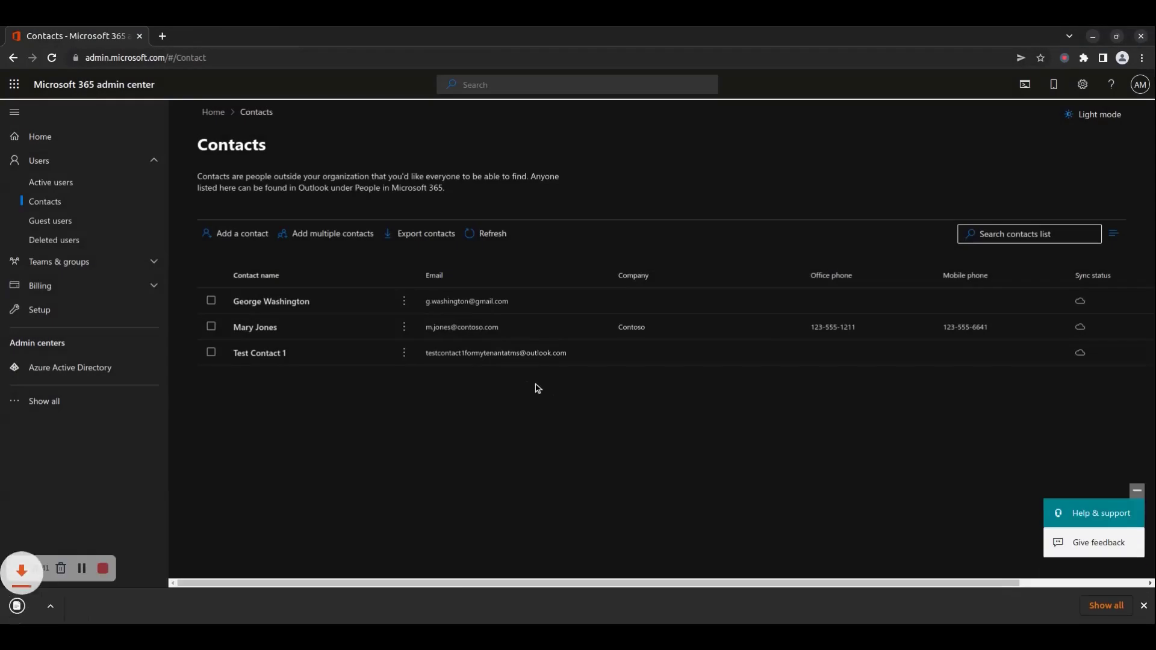